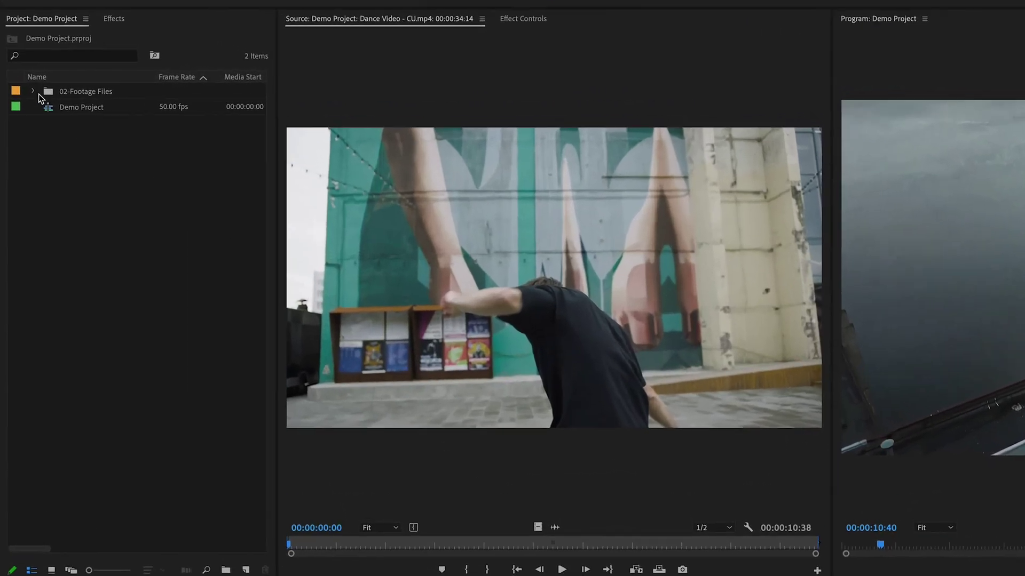
Step: Expand the 02-Footage Files bin, browse the Dance Video WS, CU and MS clips, then switch to Finder
left_click(21, 84)
left_click(35, 92)
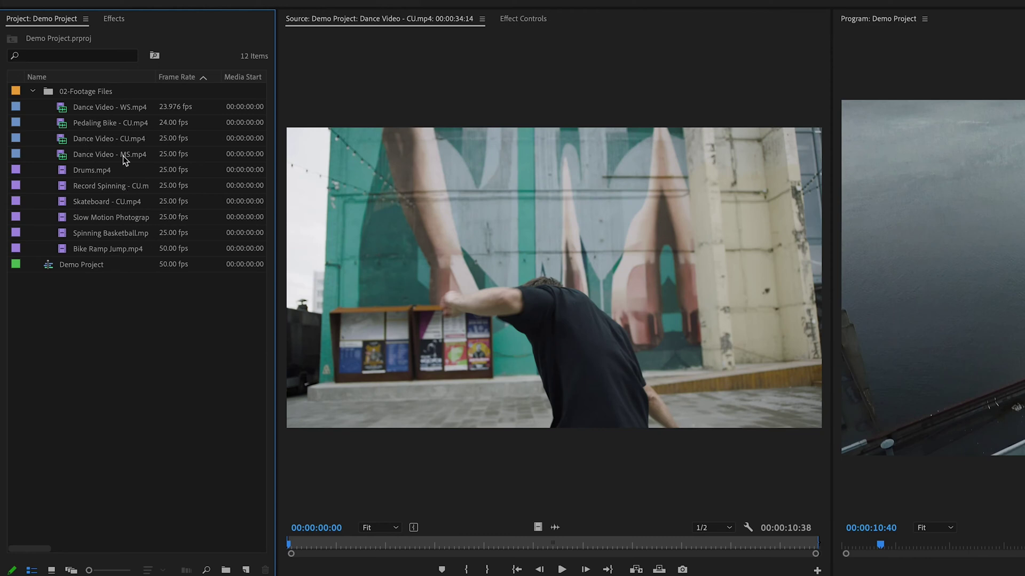
left_click(120, 112)
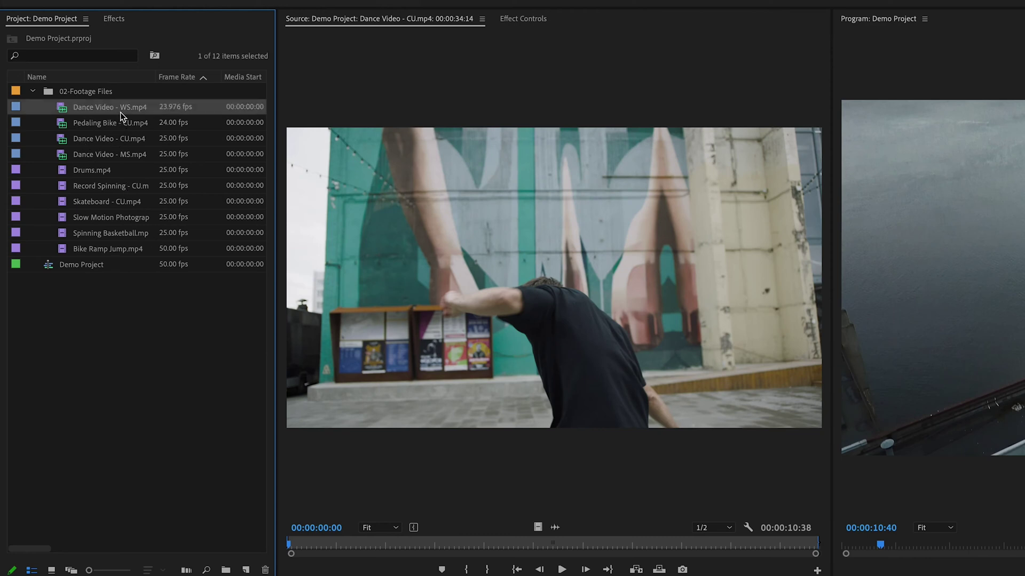
left_click(104, 140)
left_click(90, 158)
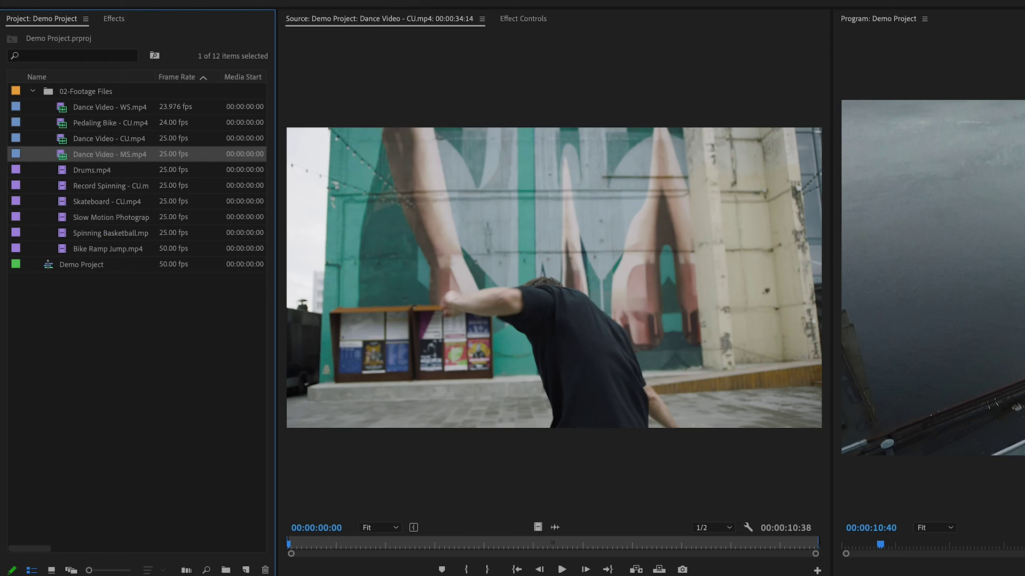
key("super+Tab")
left_click_drag(770, 209, 904, 195)
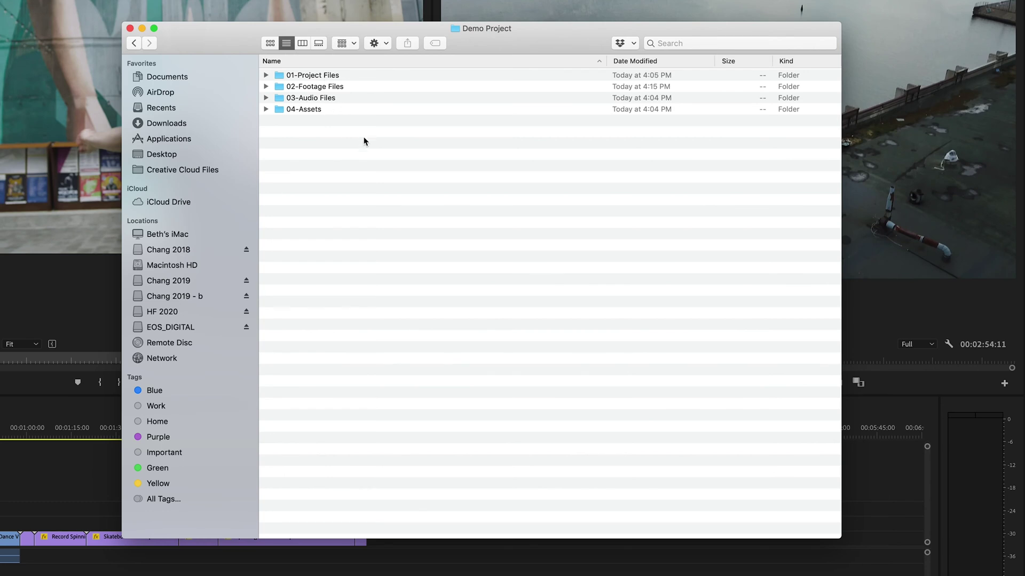
left_click_drag(483, 45, 486, 81)
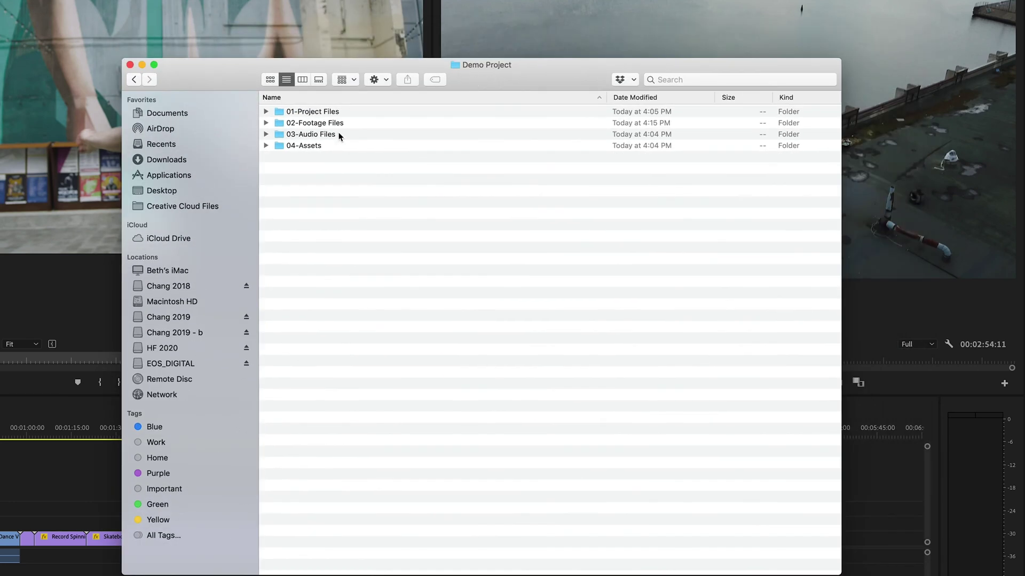
left_click(299, 113)
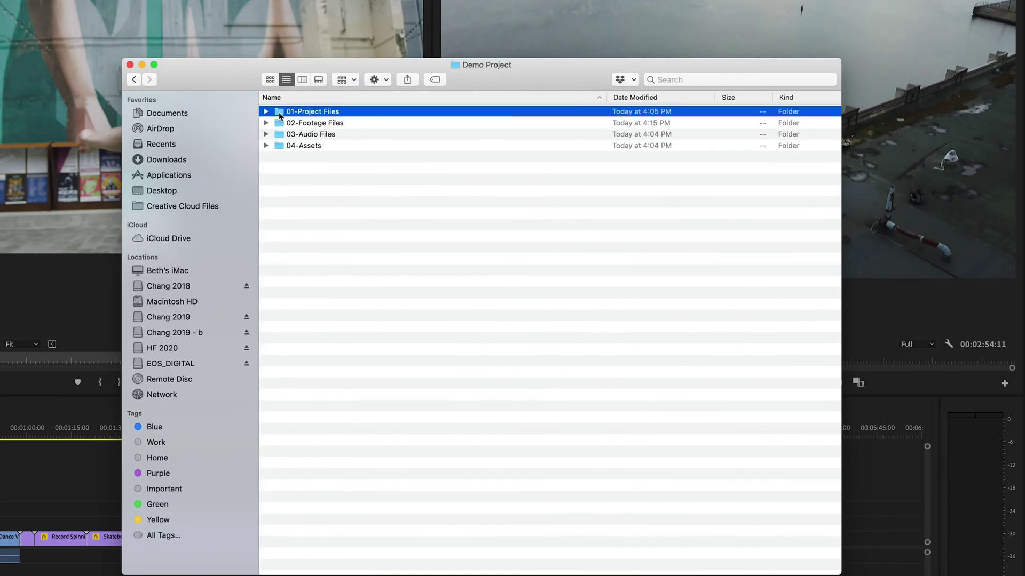
left_click(293, 124)
left_click(293, 134)
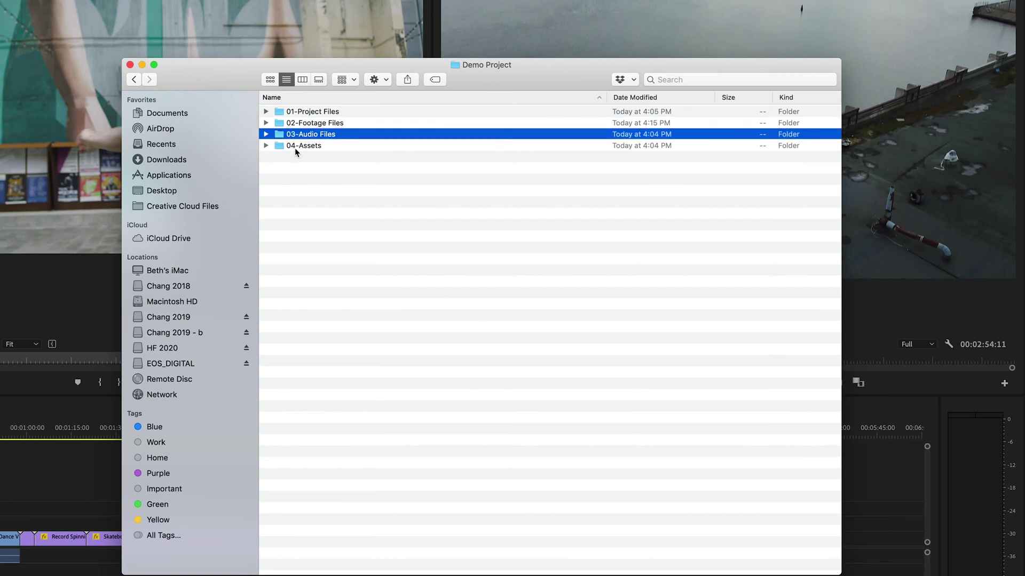
left_click(295, 148)
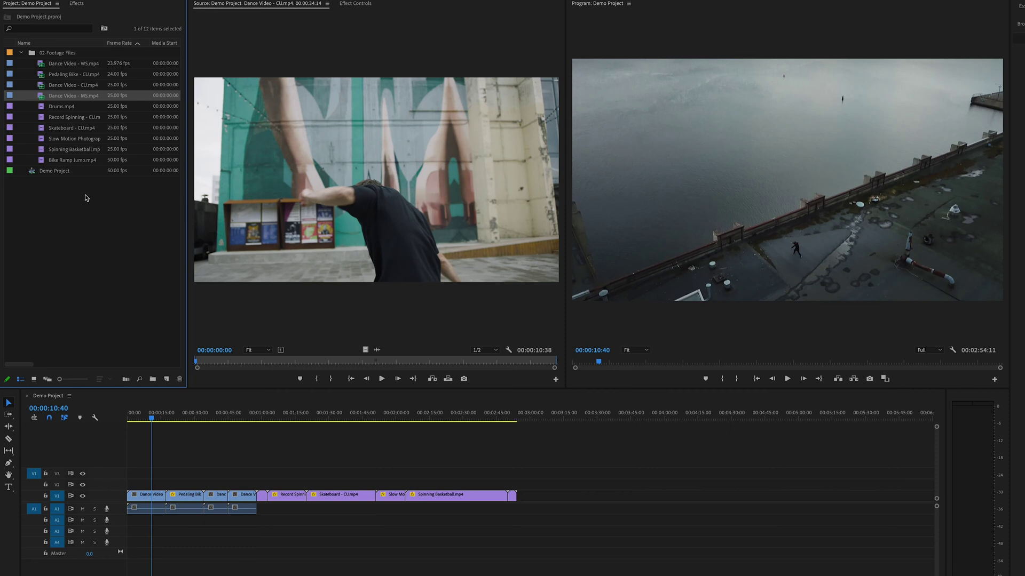
left_click(84, 196)
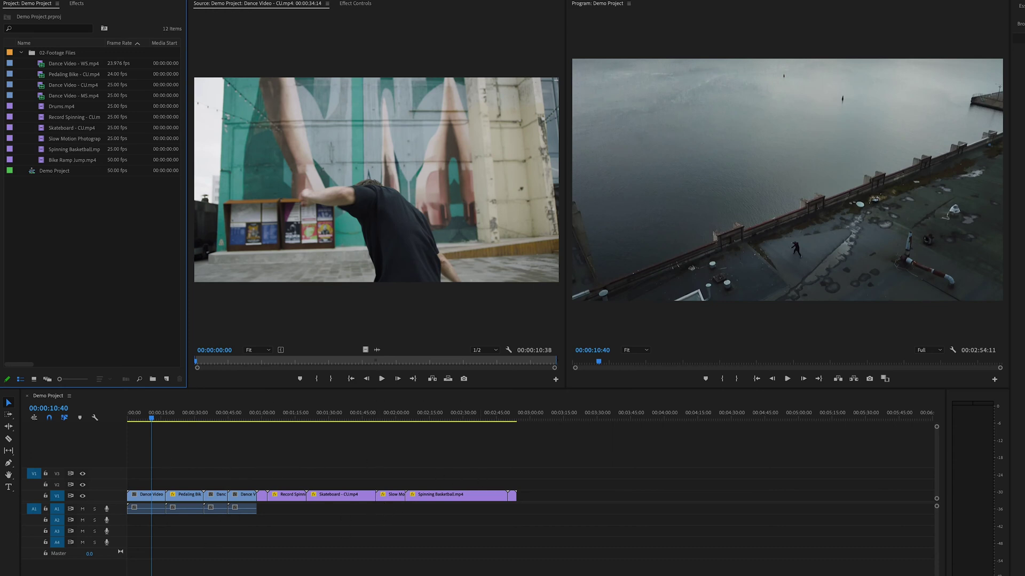
Step: Bring the Finder window showing the Demo Project folder to the front
left_click(287, 567)
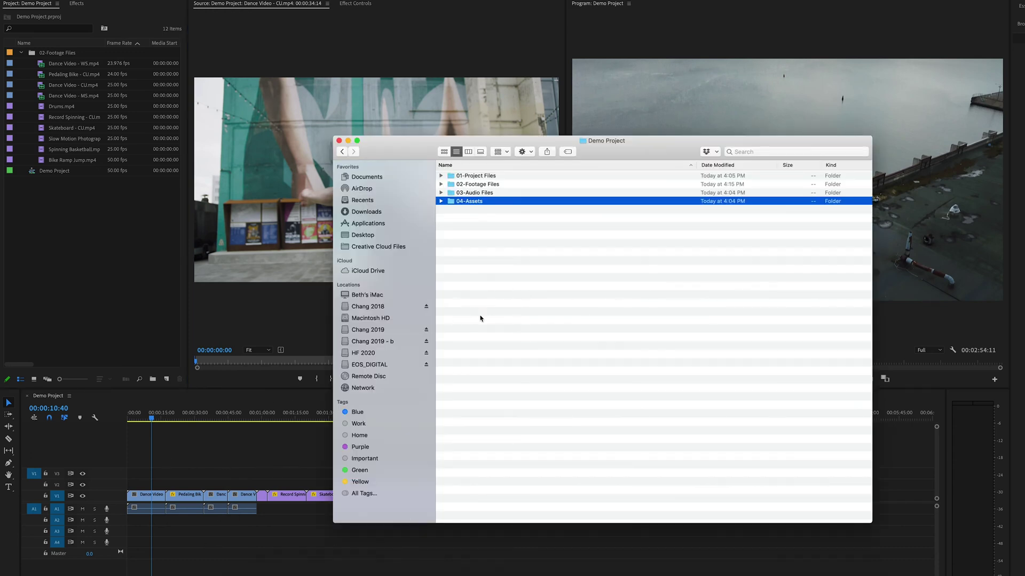
Step: Move all ten clips, Bike Ramp Jump.mp4 through the last, from 02-Footage Files into the Demo Project root
left_click(443, 185)
left_click(441, 185)
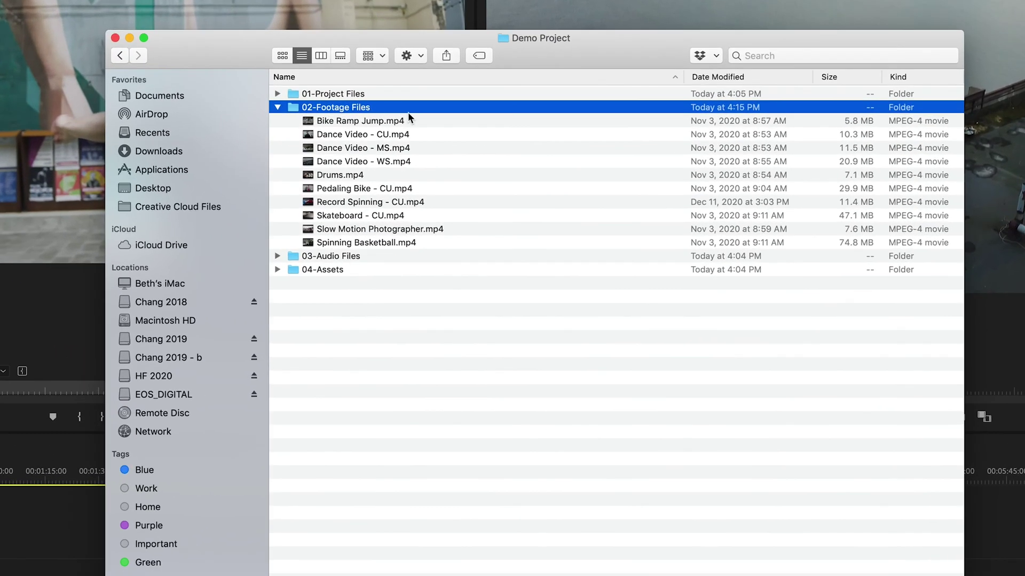
left_click(368, 123)
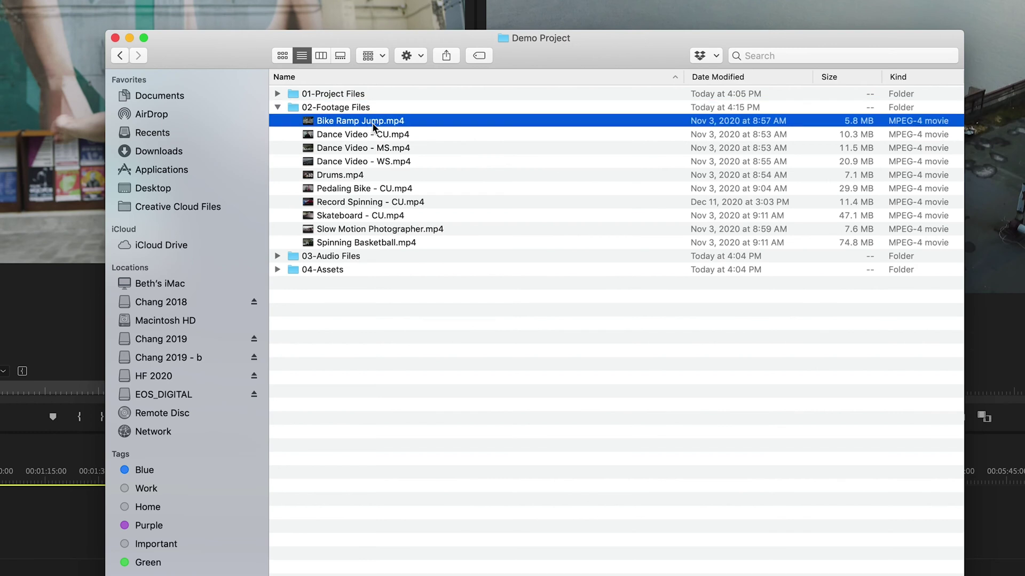
left_click(367, 242, "shift")
left_click_drag(307, 242, 417, 339)
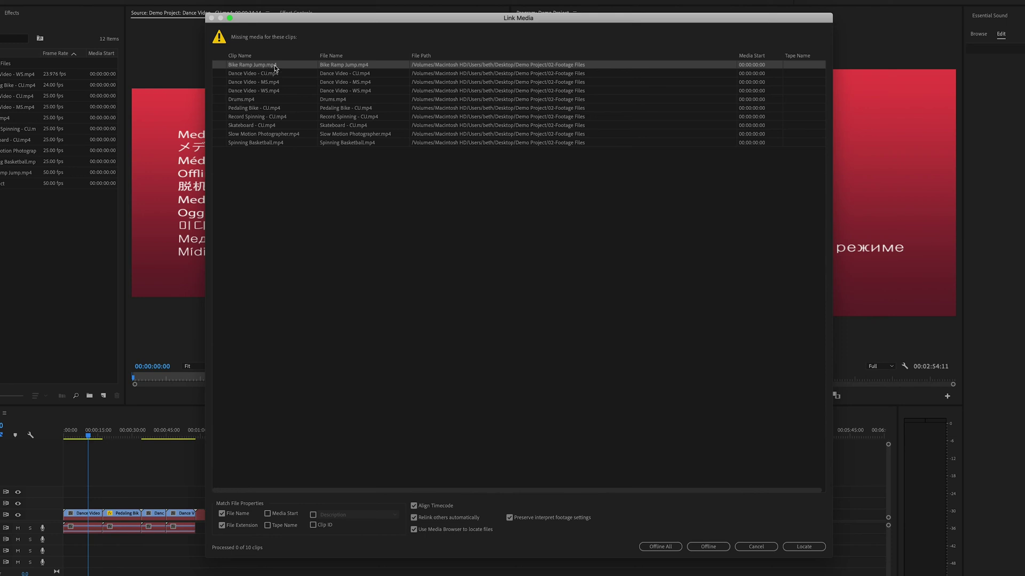
Step: Start locating the missing Bike Ramp Jump.mp4 from the Link Media dialog
left_click(810, 547)
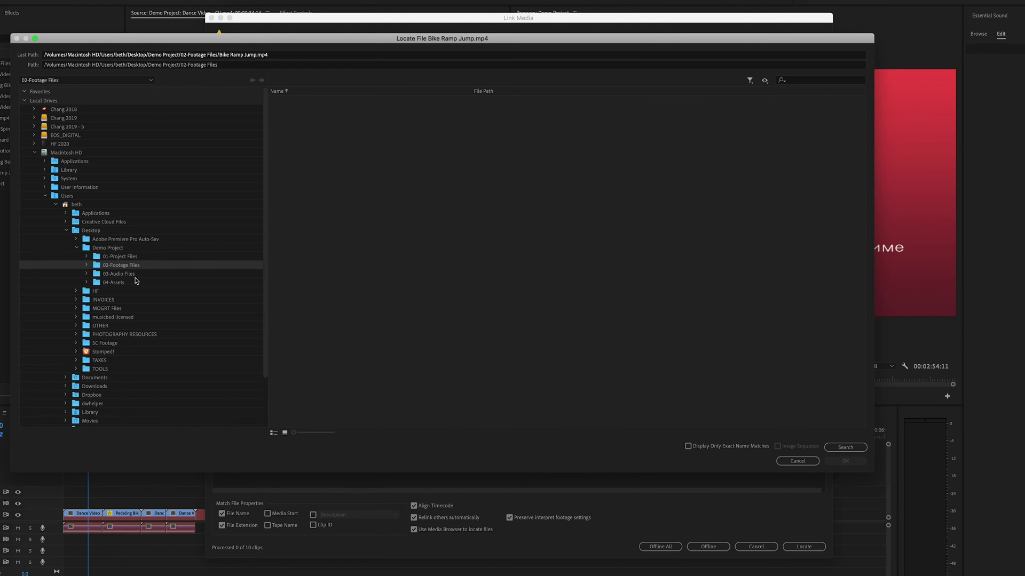
Step: Browse into the Demo Project folder and pick Bike Ramp Jump.mp4 as the replacement file
left_click(88, 249)
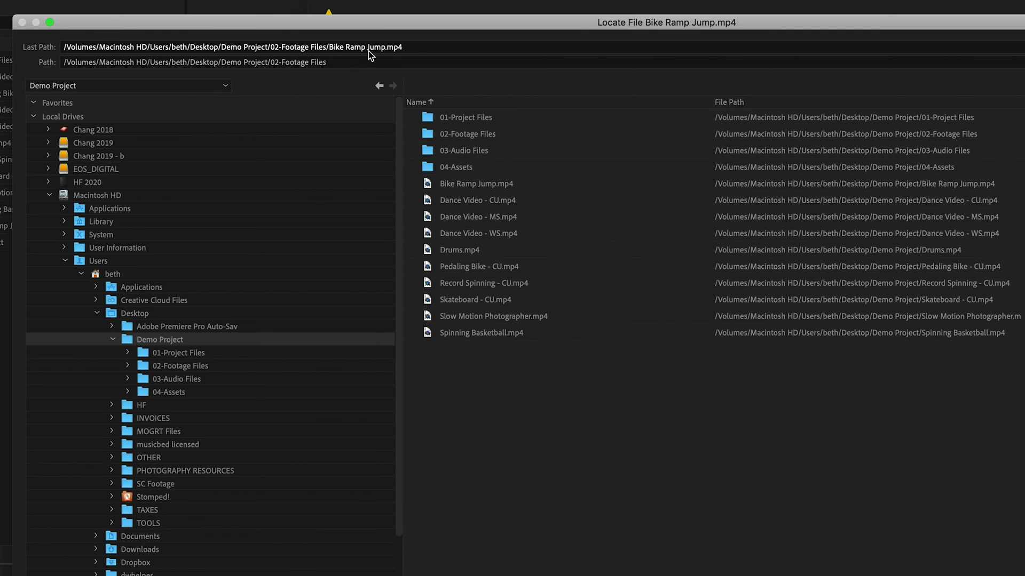
left_click(499, 186)
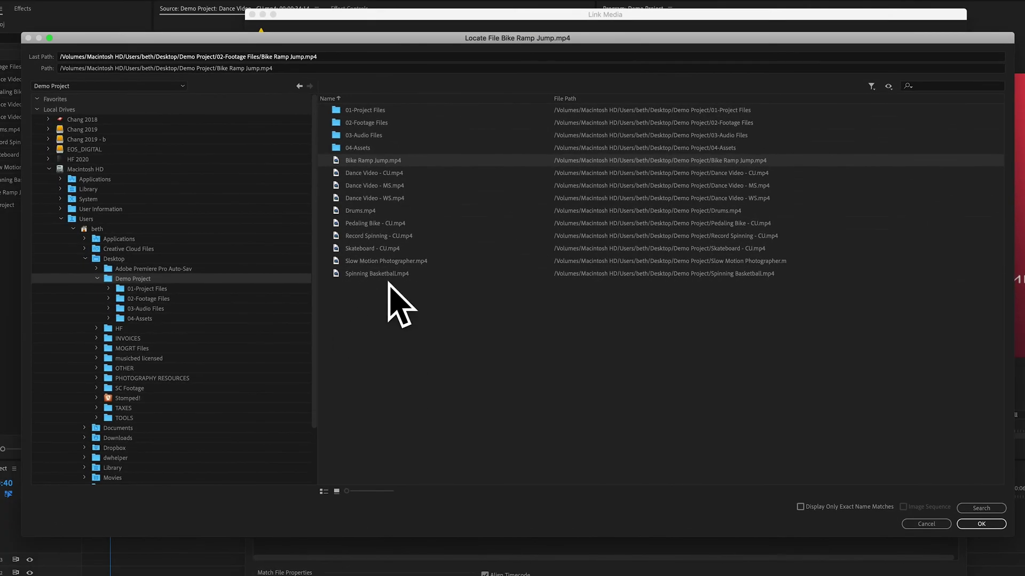
Step: Switch the file list to icon view and confirm relinking to Bike Ramp Jump.mp4
left_click(337, 491)
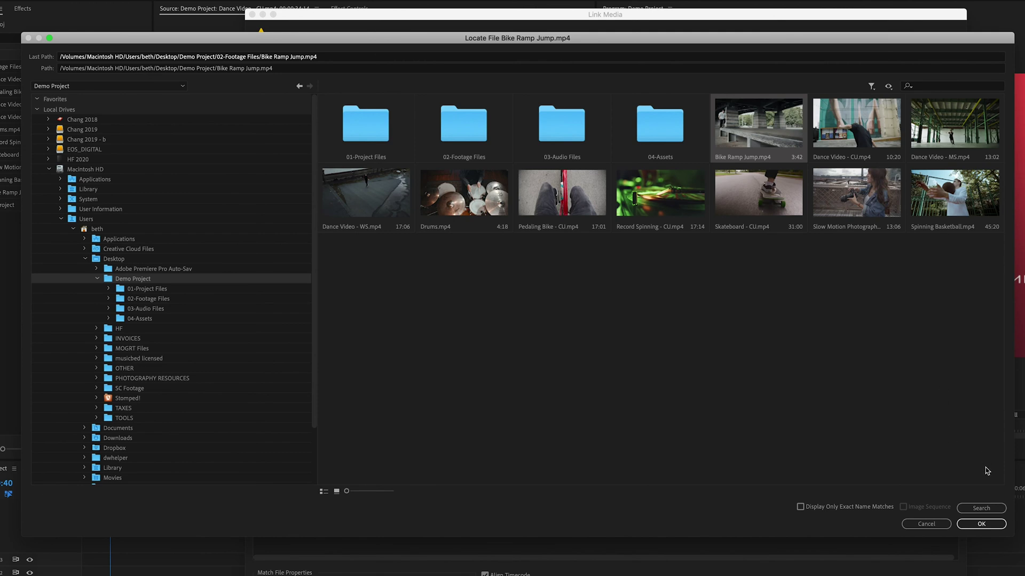
left_click(984, 528)
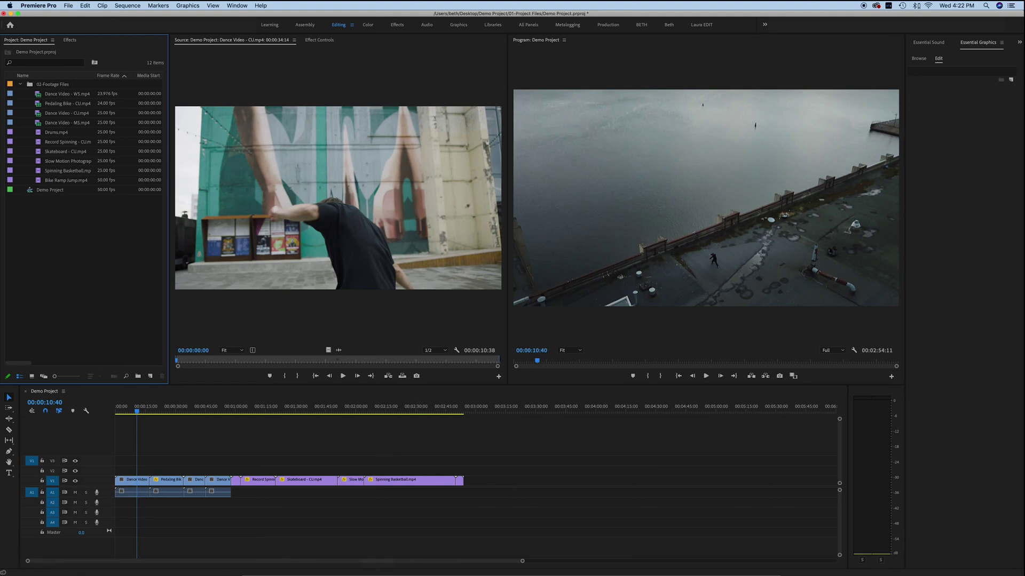
Step: Return to the Demo Project folder in Finder, where the ten clips sit in the root
left_click(378, 560)
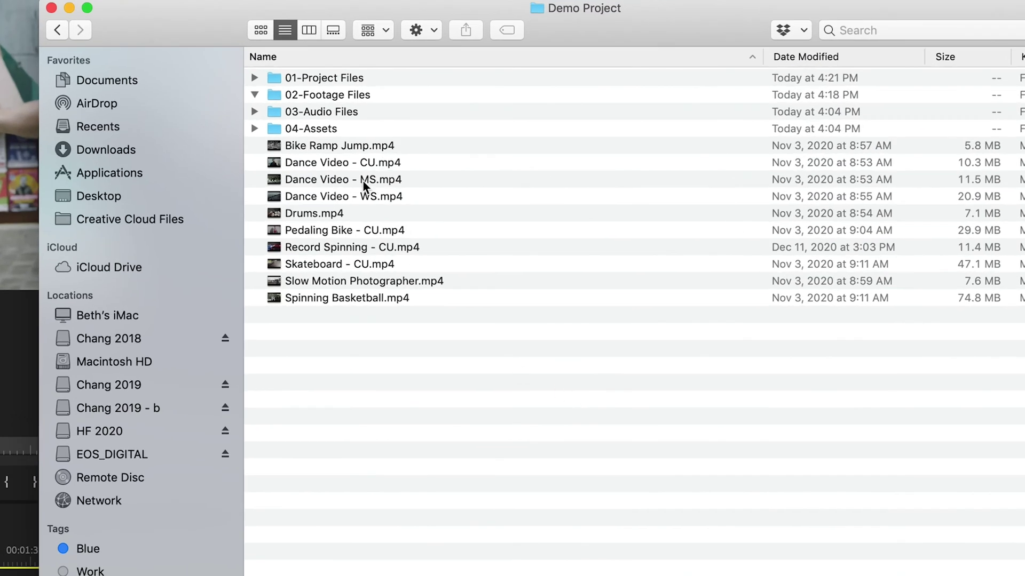
Step: Rename the Bike Ramp Jump.mp4 file in Finder to 'example 1.mp4'
left_click(475, 146)
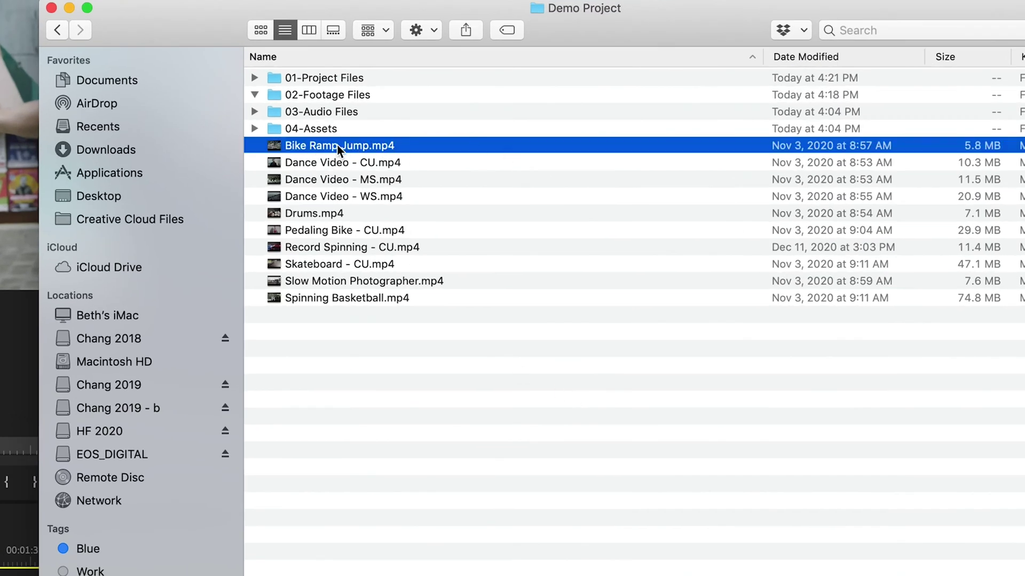
key("Return")
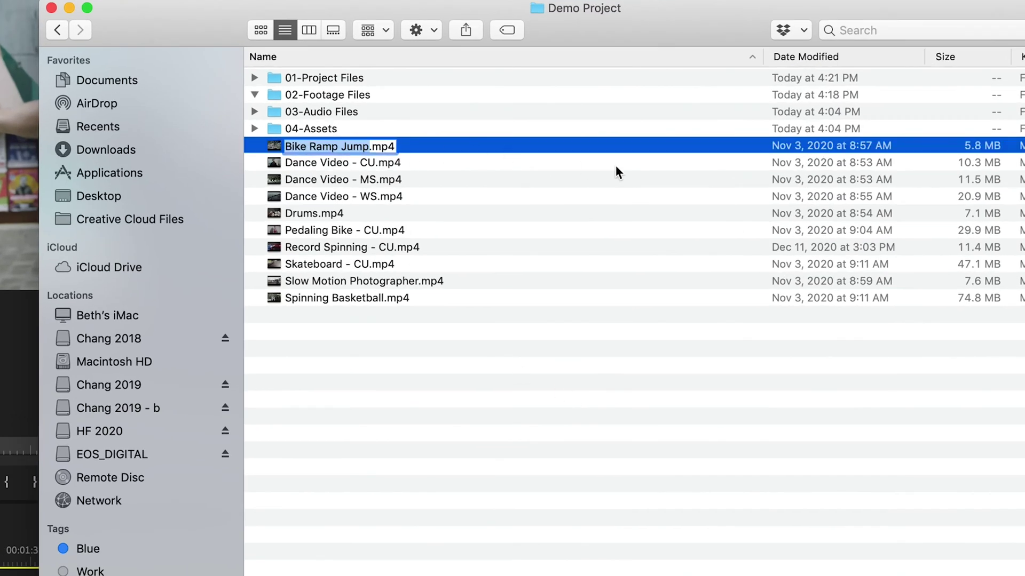
type("example ")
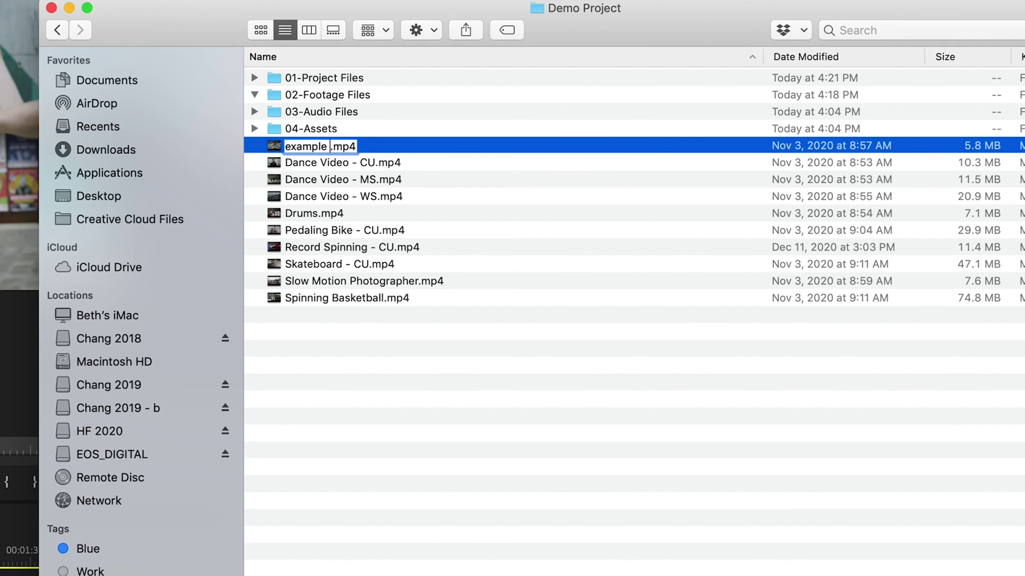
type("1")
key("Return")
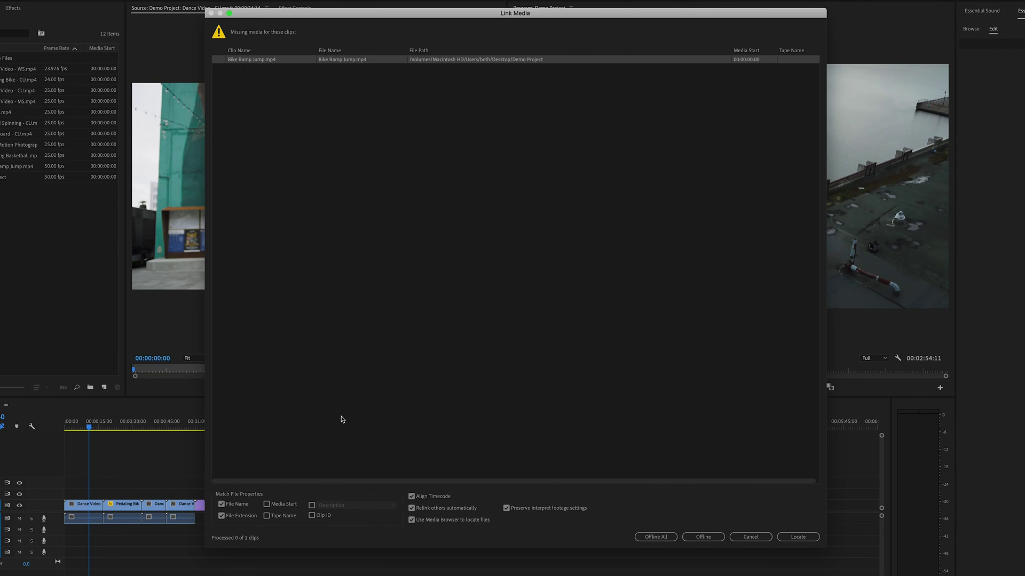
Step: With File Name matching turned off, relink the missing clip to example 1.mp4
left_click(222, 504)
left_click(798, 537)
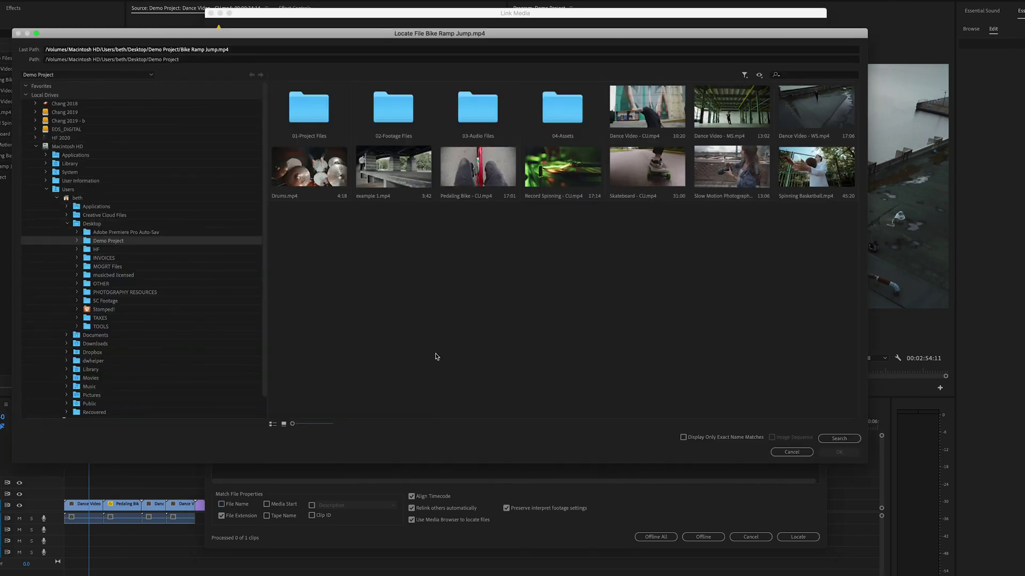
left_click(386, 176)
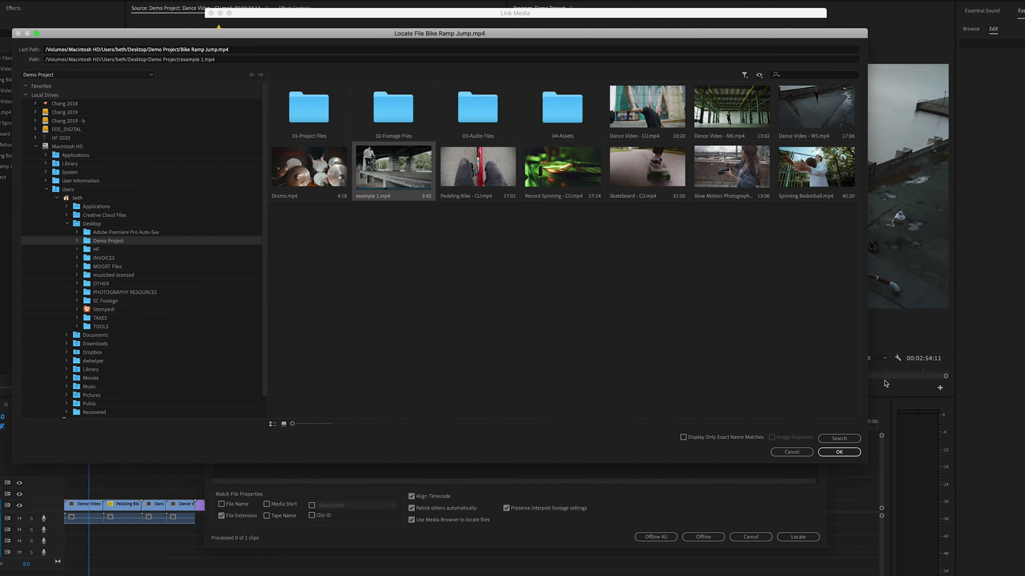
key("Return")
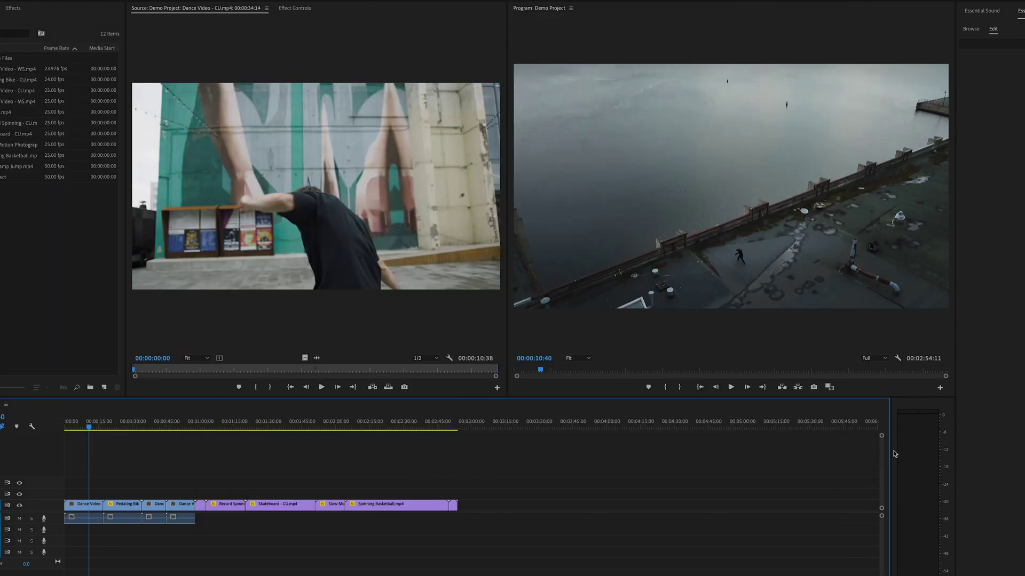
Step: Scrub the timeline to check the end of the relinked bike ramp clip
left_click(453, 426)
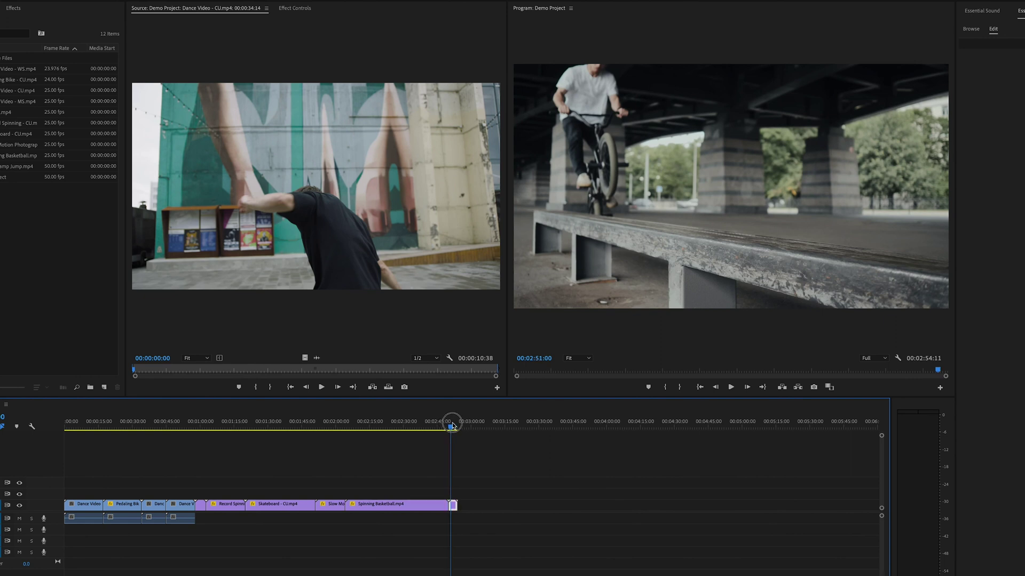
left_click_drag(455, 427, 456, 427)
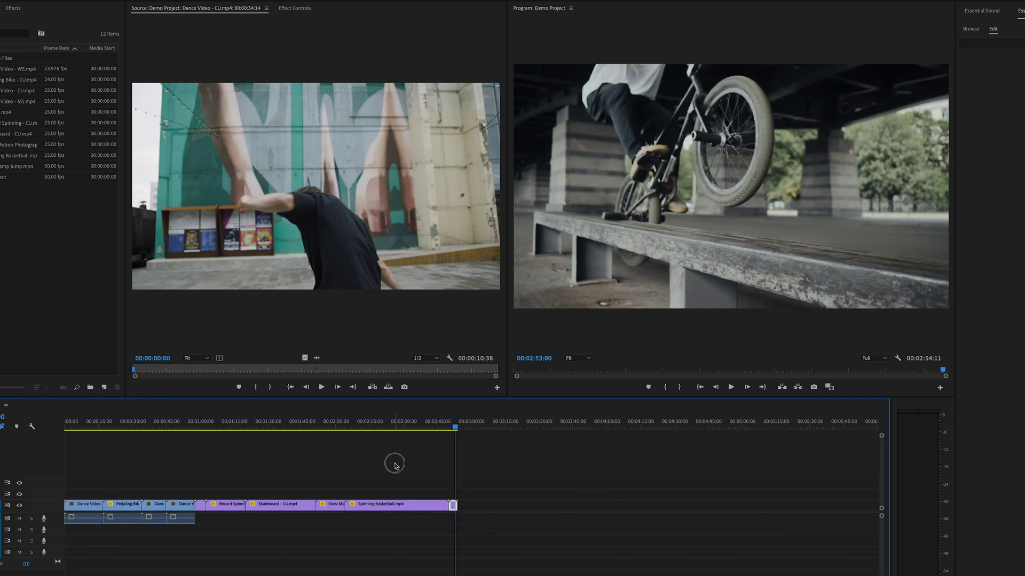
left_click(86, 425)
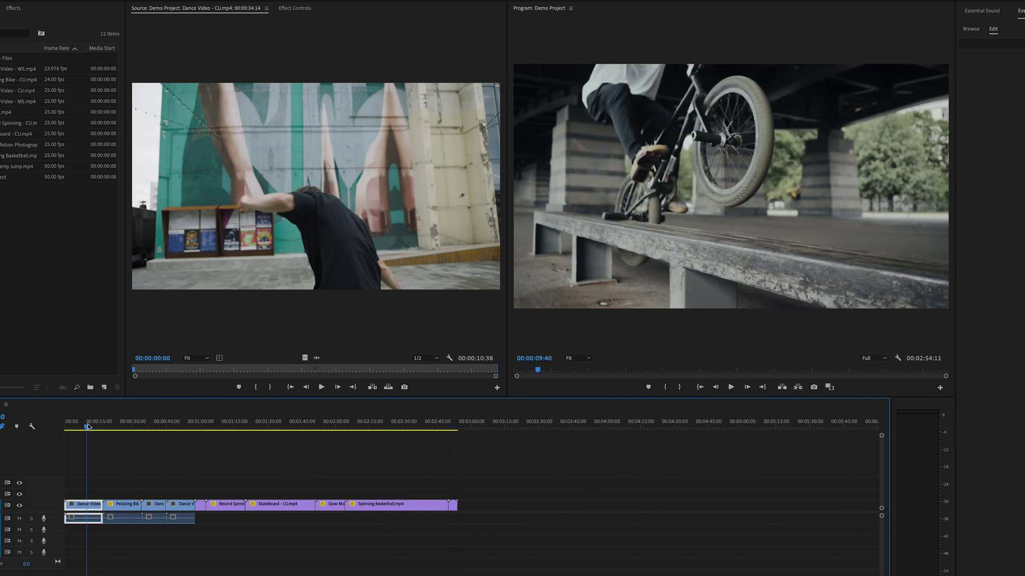
Step: Move all ten video files back into the 02-Footage Files folder and return to Premiere Pro
left_click(222, 574)
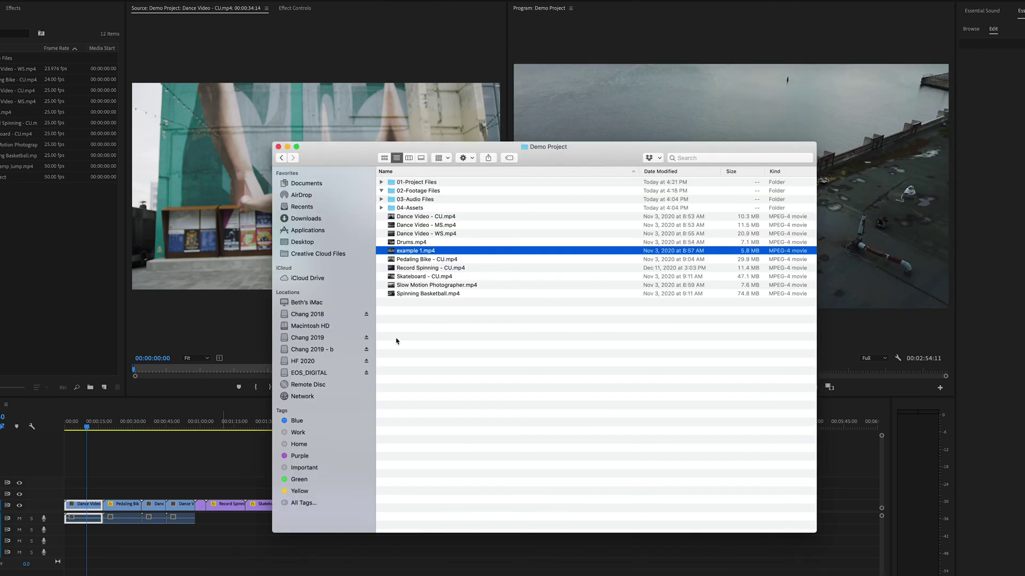
left_click(421, 296, "shift")
left_click_drag(392, 221, 400, 194)
left_click(381, 190)
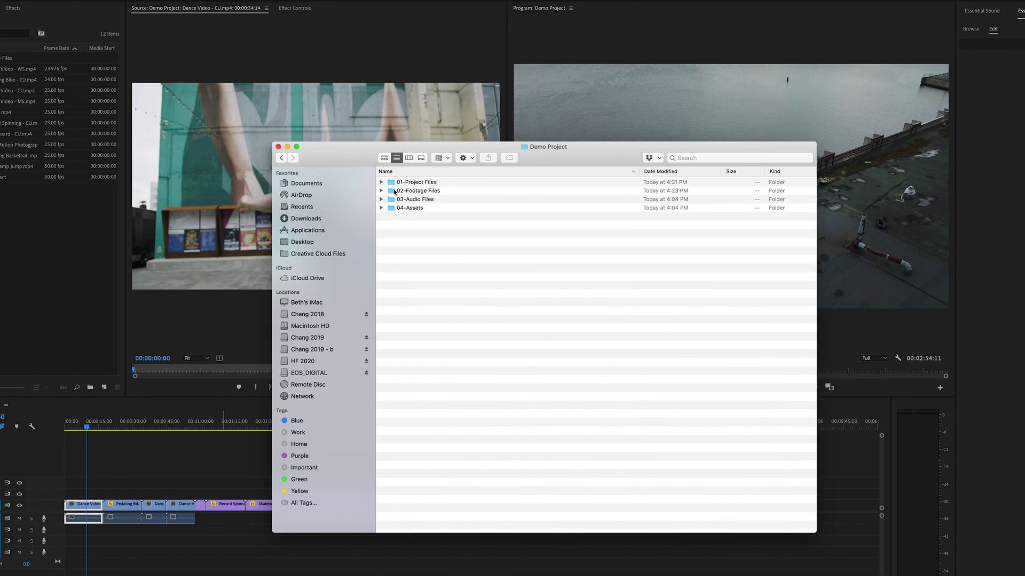
left_click(188, 451)
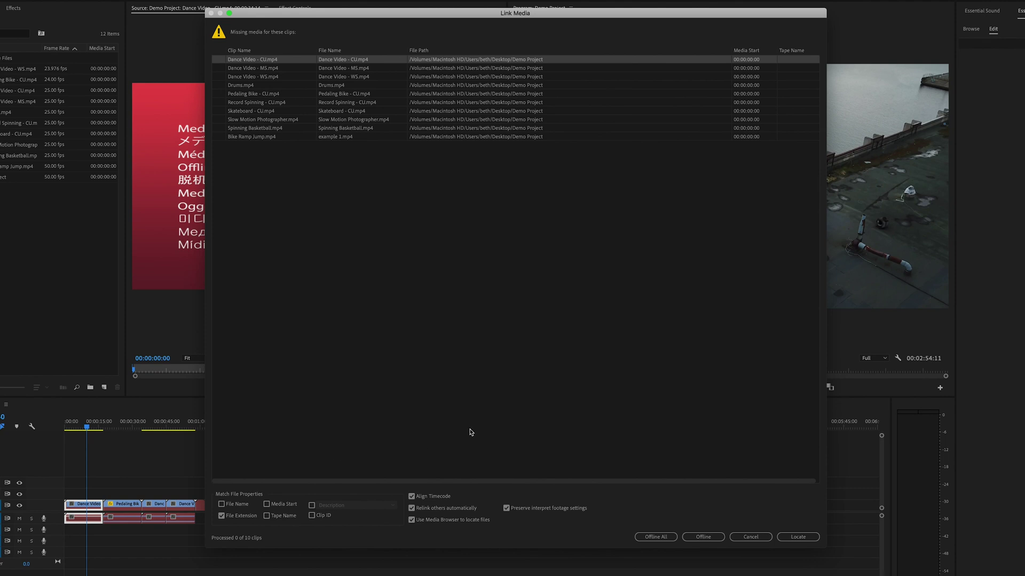
Step: Relink the clips by File Name with exact-name matching to Dance Video - CU.mp4 in 02-Footage Files
left_click(222, 505)
left_click(797, 536)
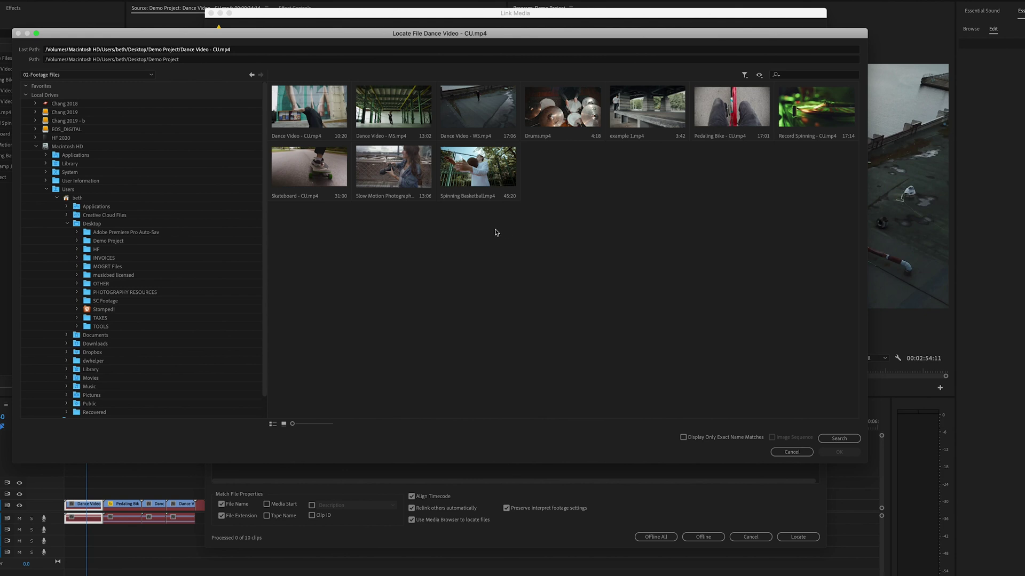
left_click(685, 439)
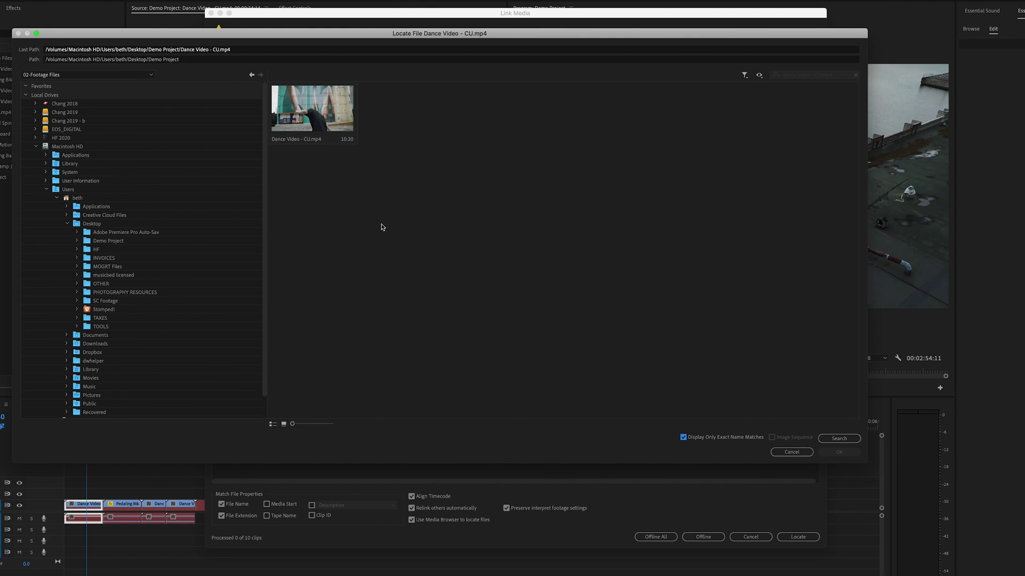
left_click(313, 120)
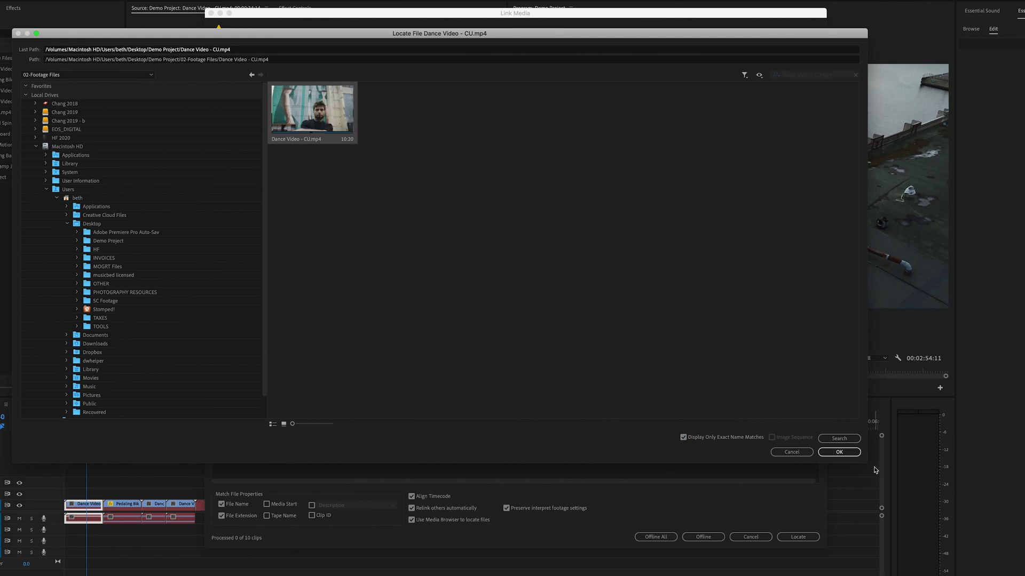
left_click(842, 453)
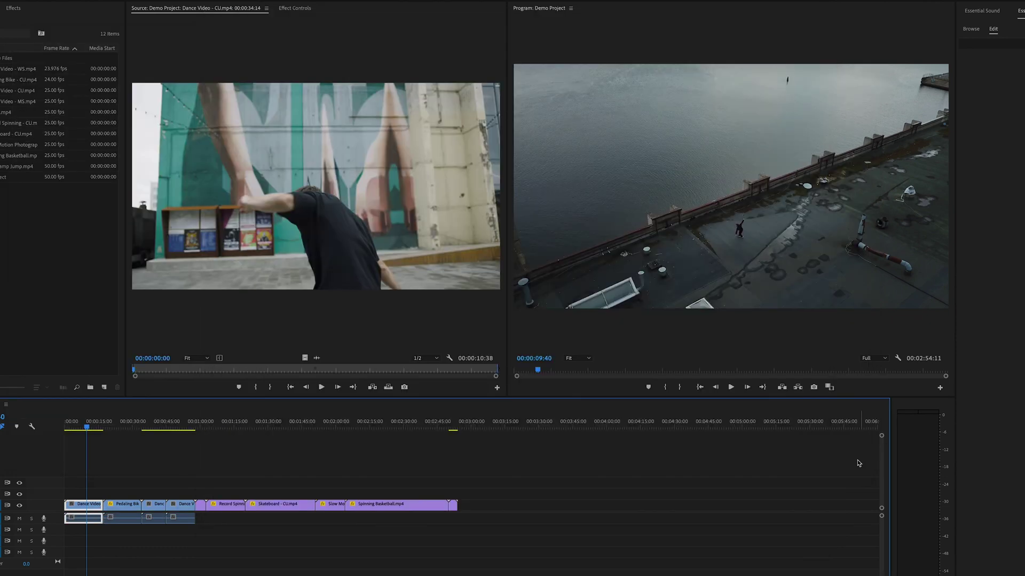